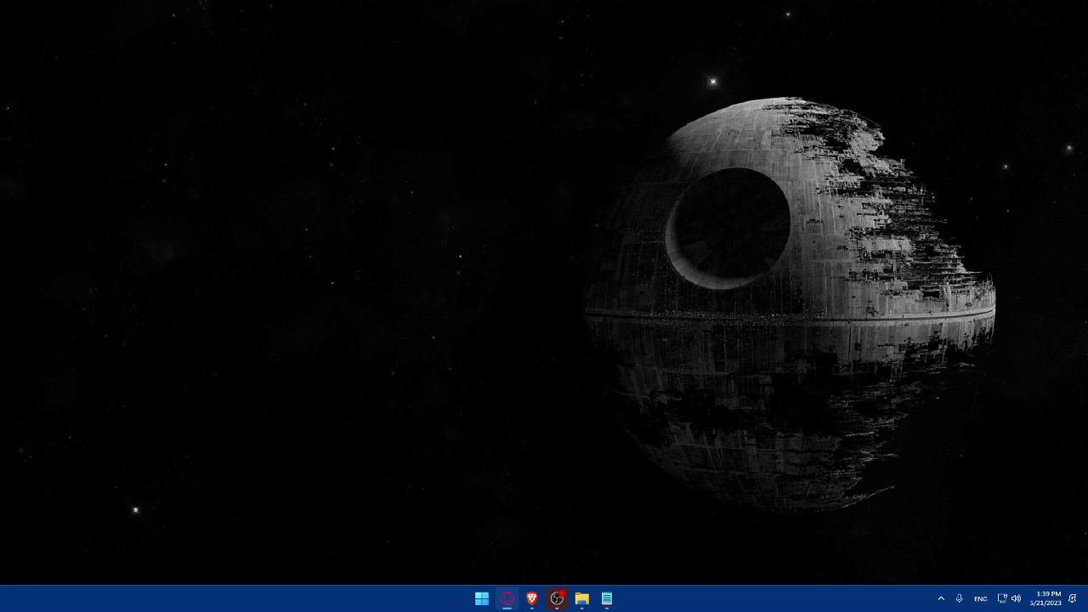
Close the stray Brave Wallet promotion tab, leaving a fresh new tab.
left_click(531, 599)
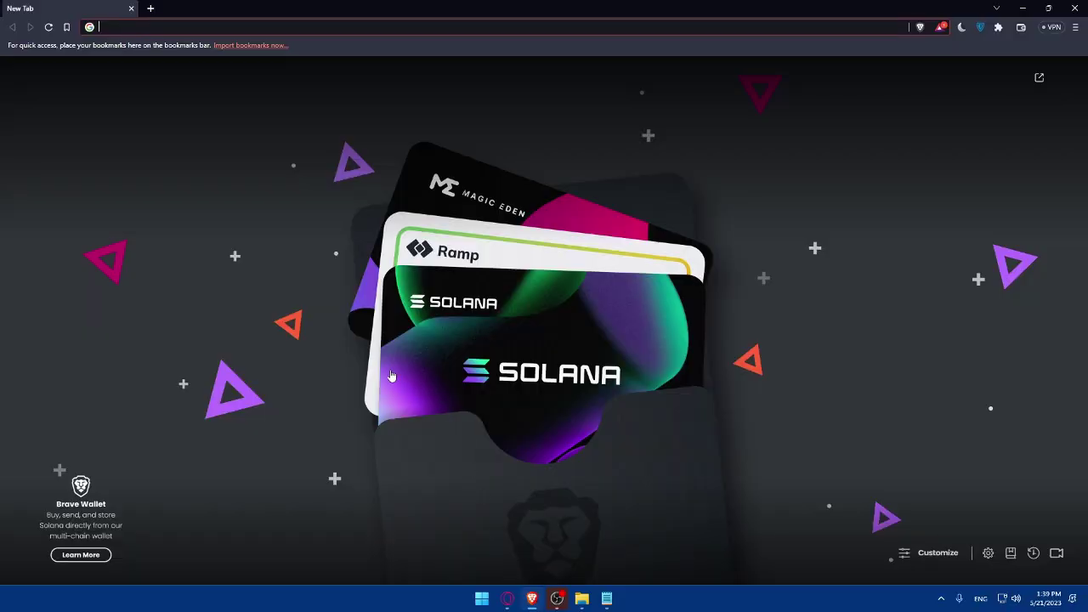
left_click(85, 553)
left_click(150, 8)
left_click(131, 8)
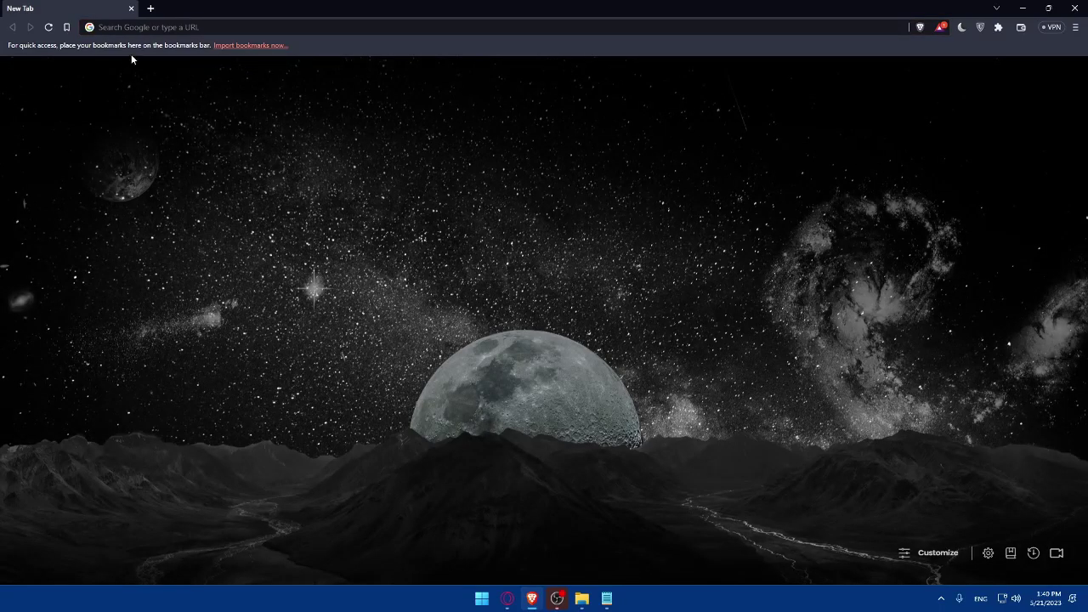
Go to wix.com to reach the My Sites dashboard.
left_click(151, 27)
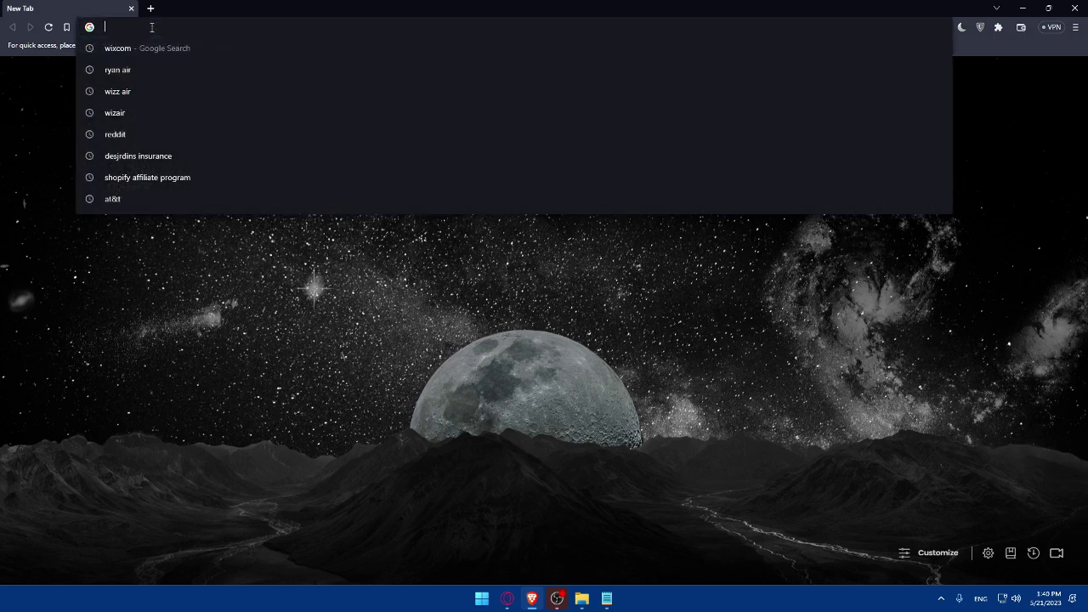
type("wix.")
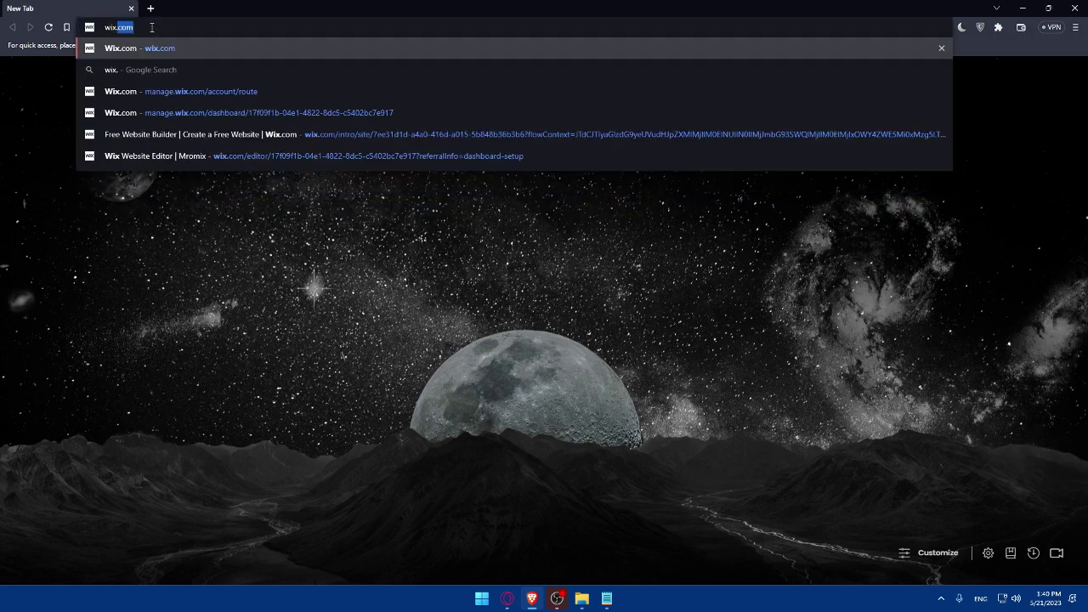
type("com")
key("Return")
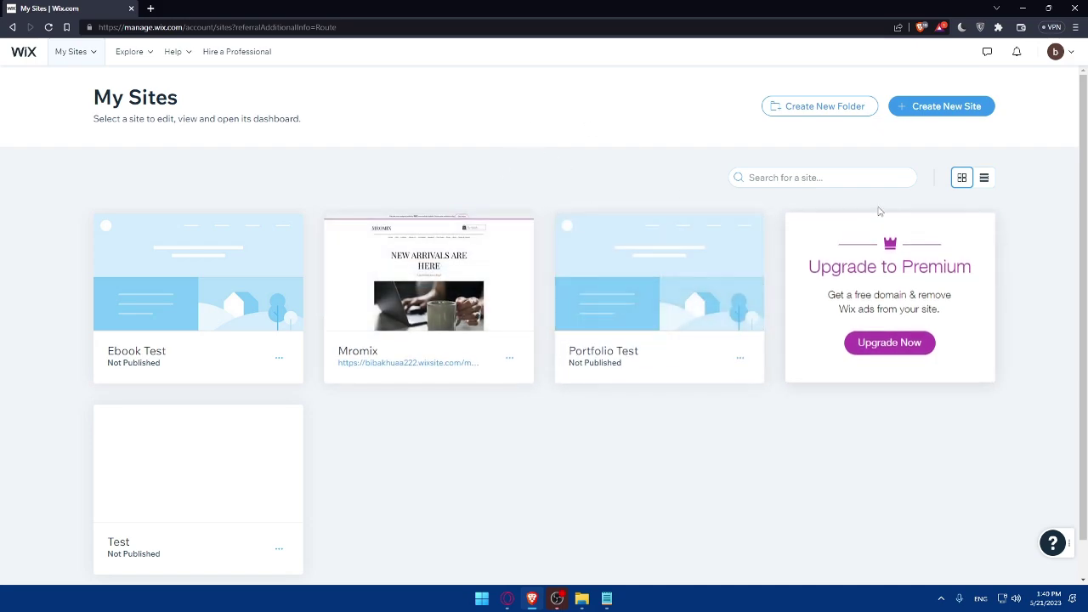
Open the Test site in the Wix Editor from its My Sites card.
mouse_move(584, 342)
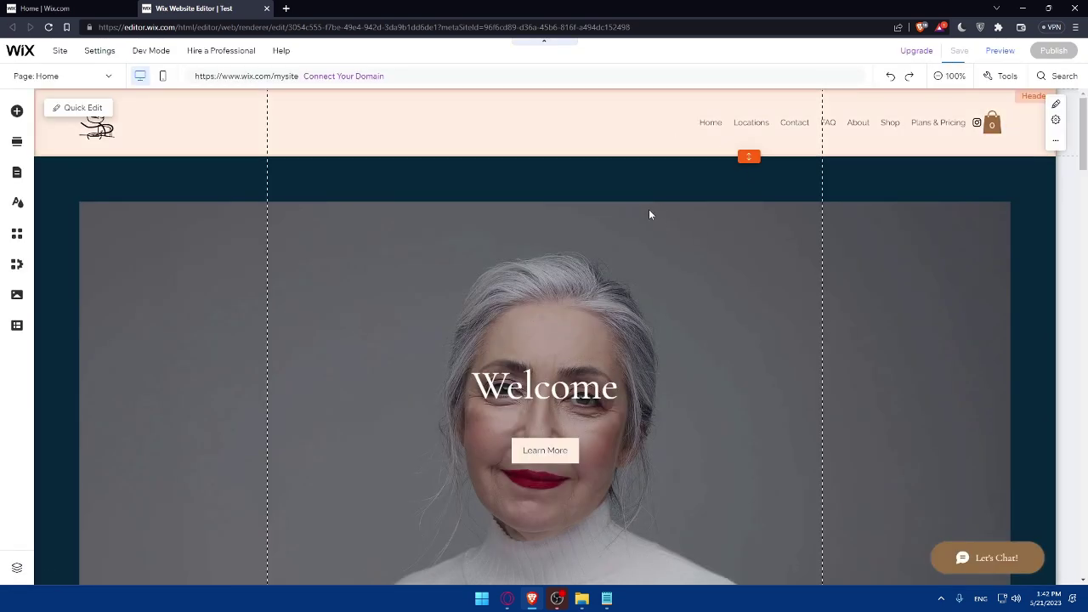
Show the editor's Settings menu with its Multilingual option description.
scroll(652, 187, "down", 10)
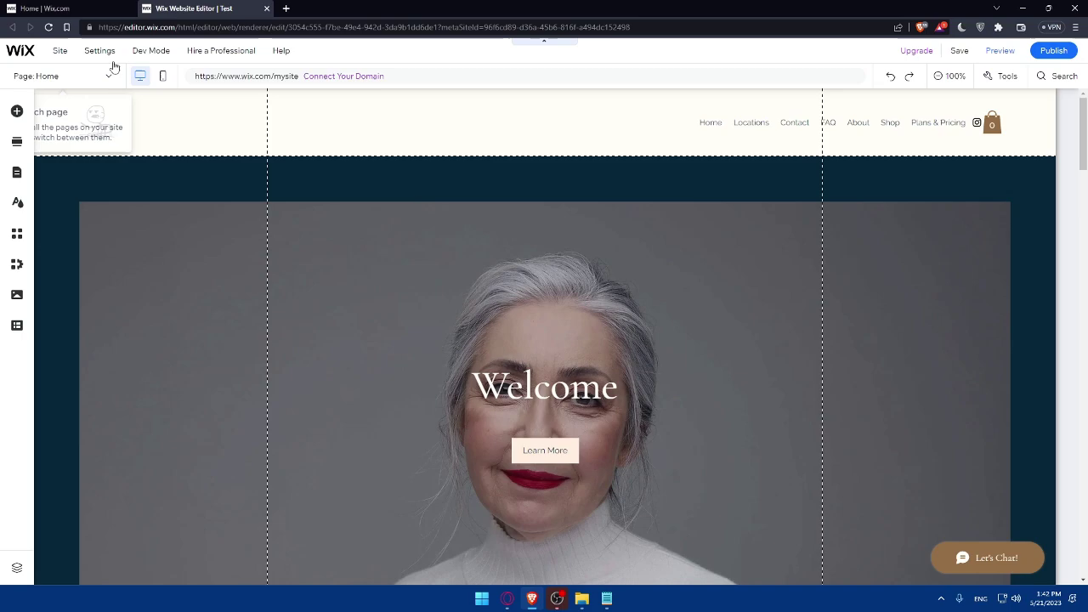
mouse_move(99, 55)
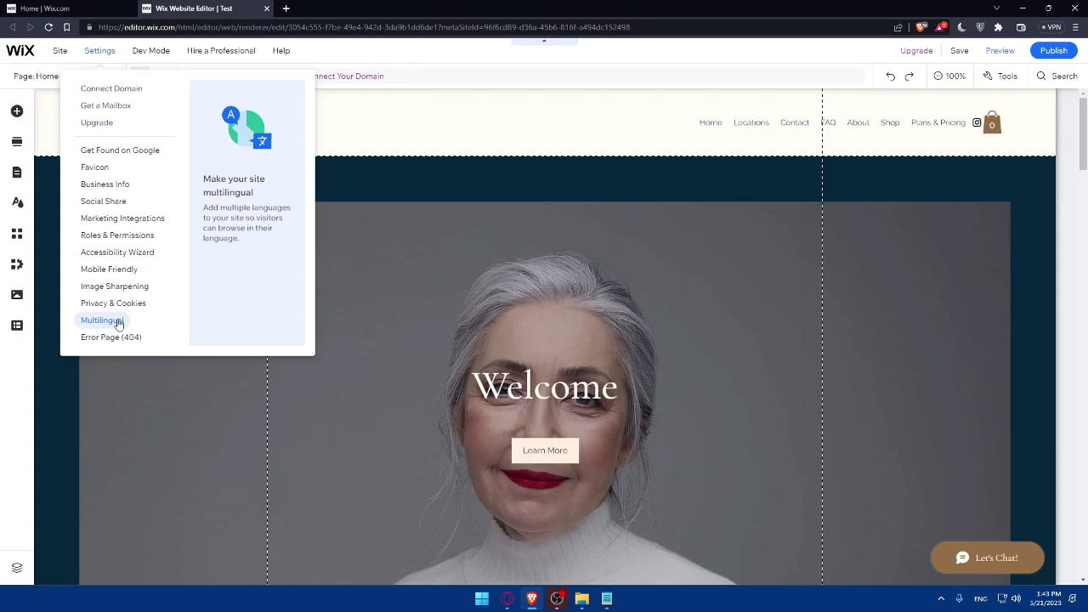
Start Multilingual setup with French as the site's main language.
left_click(113, 321)
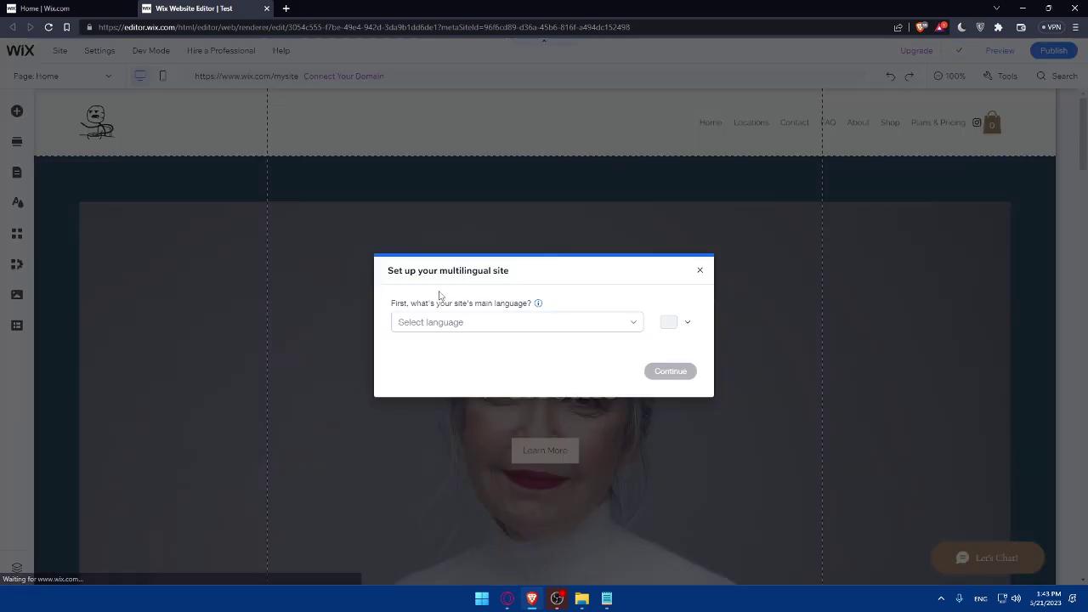
left_click(597, 324)
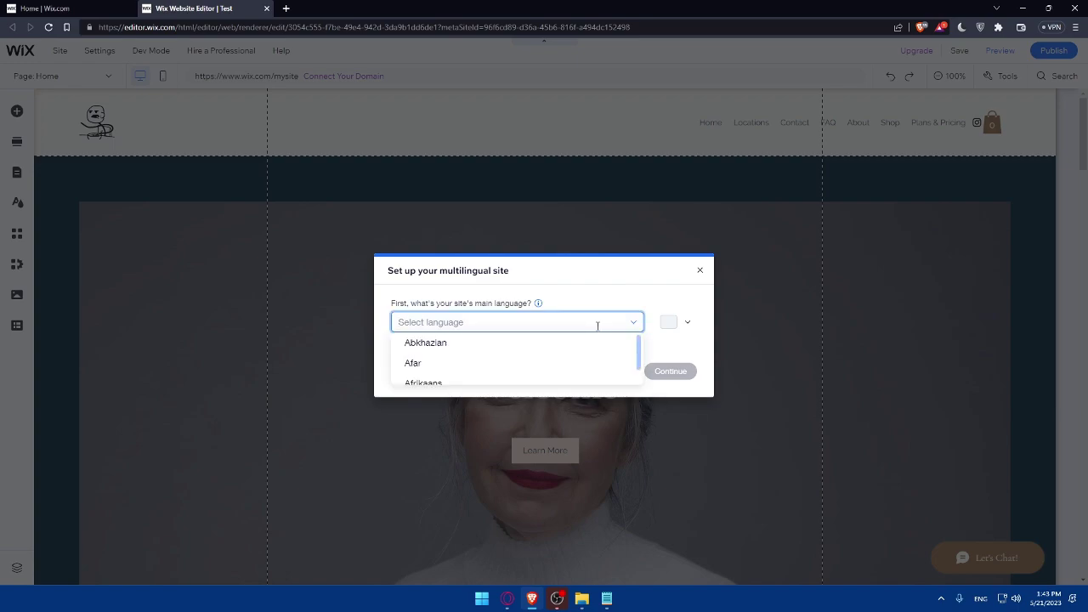
type("fre")
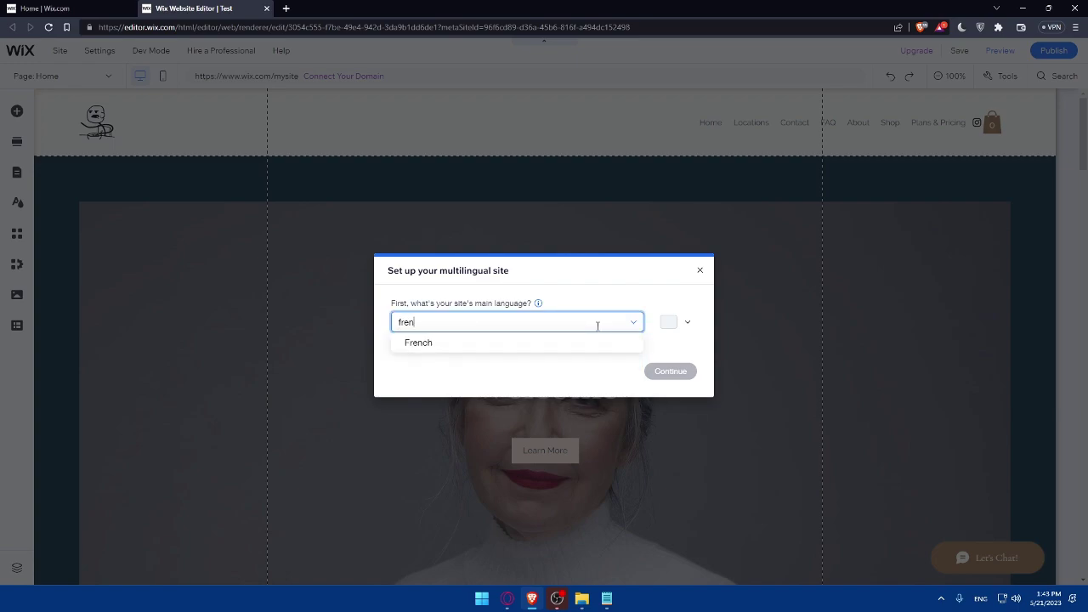
type("n")
left_click(573, 349)
left_click(671, 371)
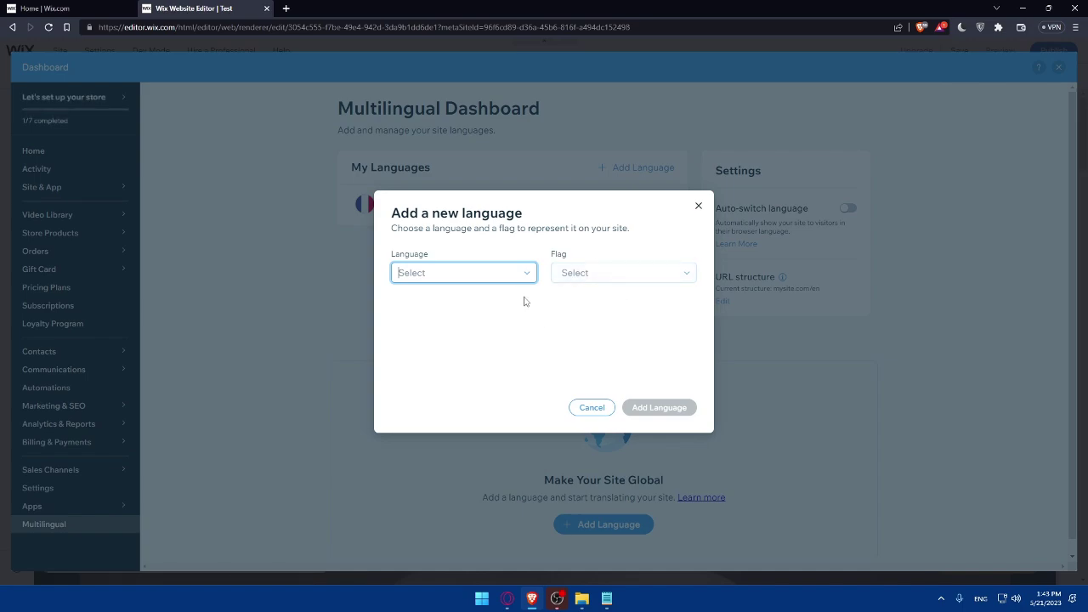
Choose Arabic as the new language to add.
left_click(459, 348)
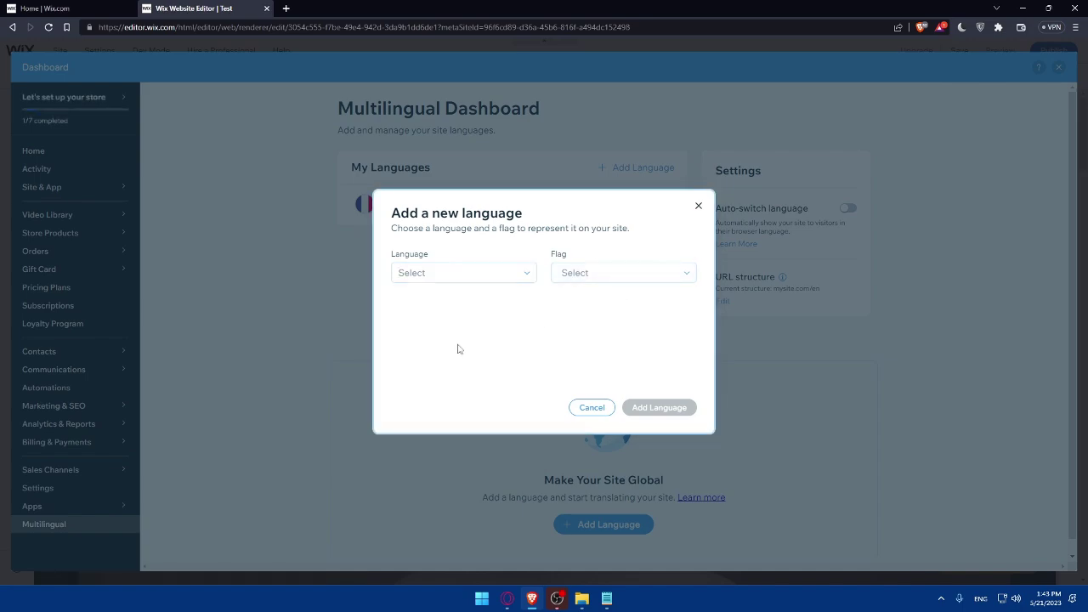
left_click(470, 276)
type("a")
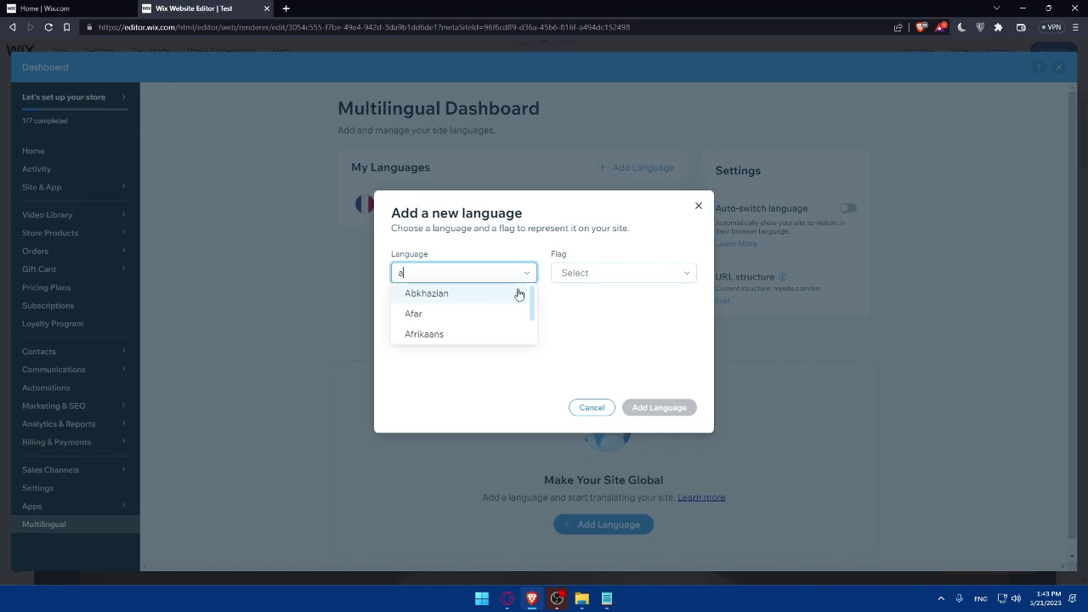
type("ra")
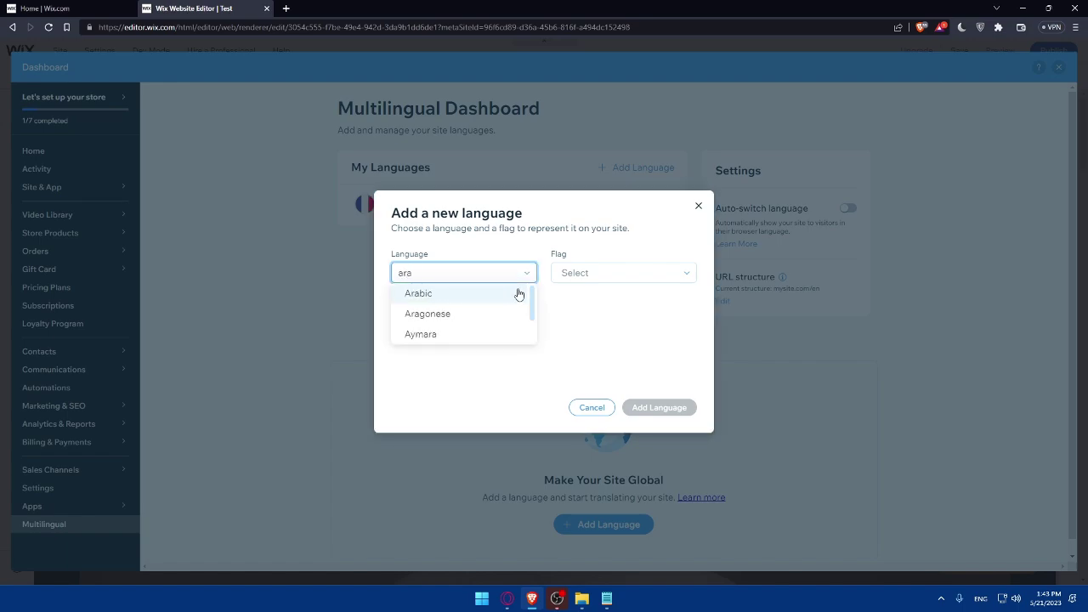
left_click(473, 279)
left_click(524, 280)
key("ctrl+a")
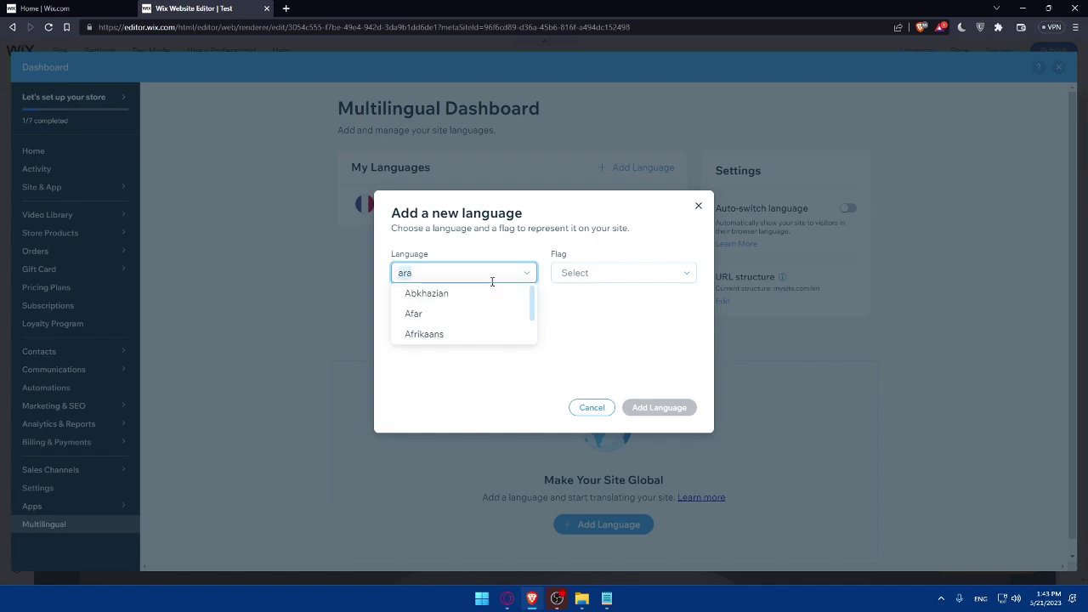
type("bi")
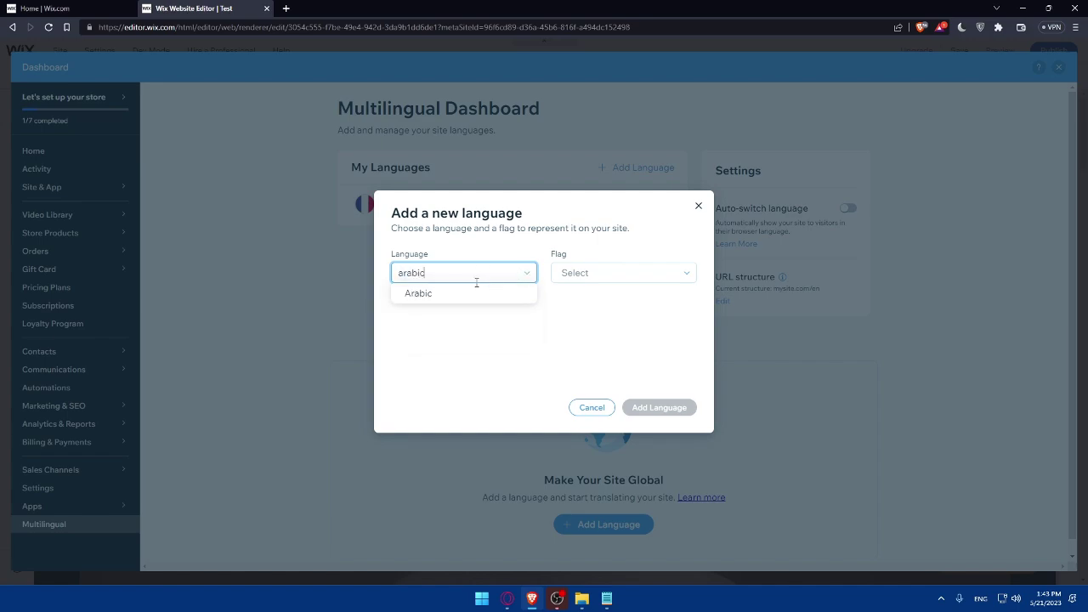
type("c")
left_click(472, 293)
Set the Morocco flag for Arabic, after trying Egypt and Saudi Arabia.
left_click(624, 255)
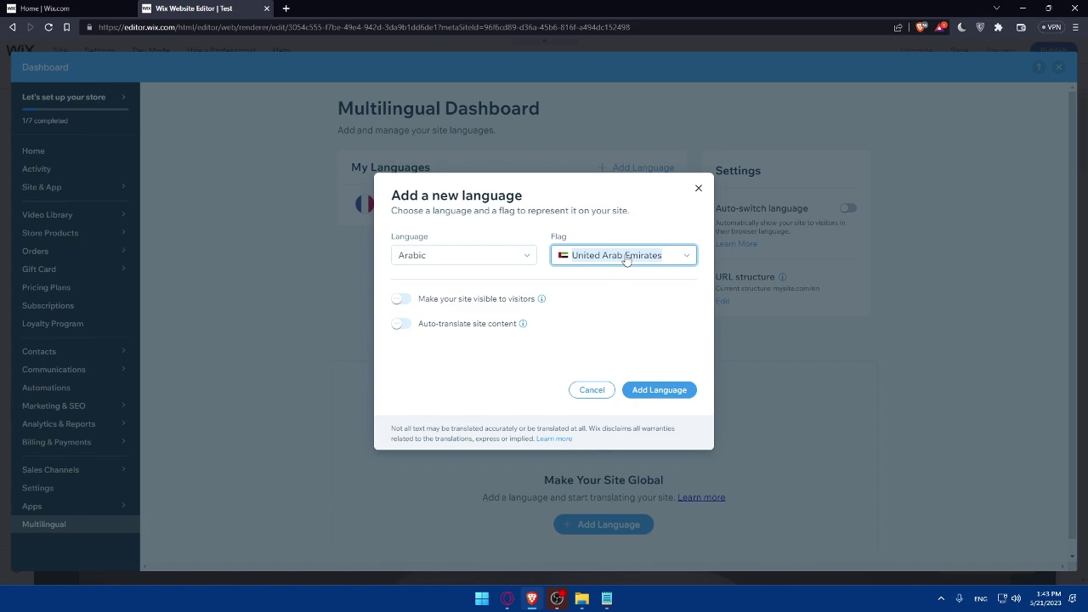
scroll(625, 298, "down", 2)
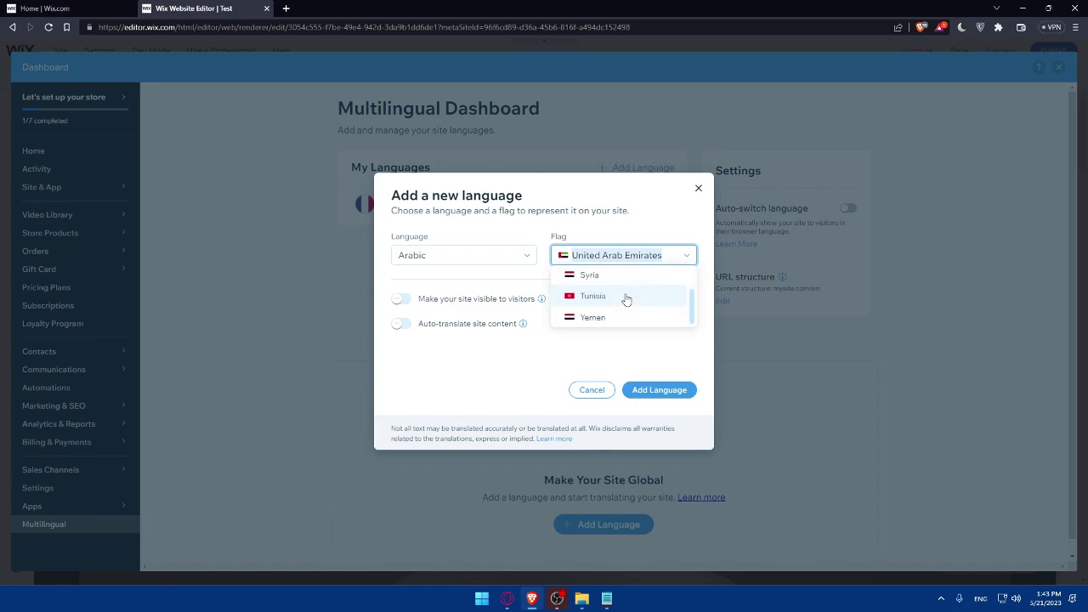
scroll(620, 297, "up", 2)
scroll(609, 308, "down", 2)
scroll(613, 311, "up", 2)
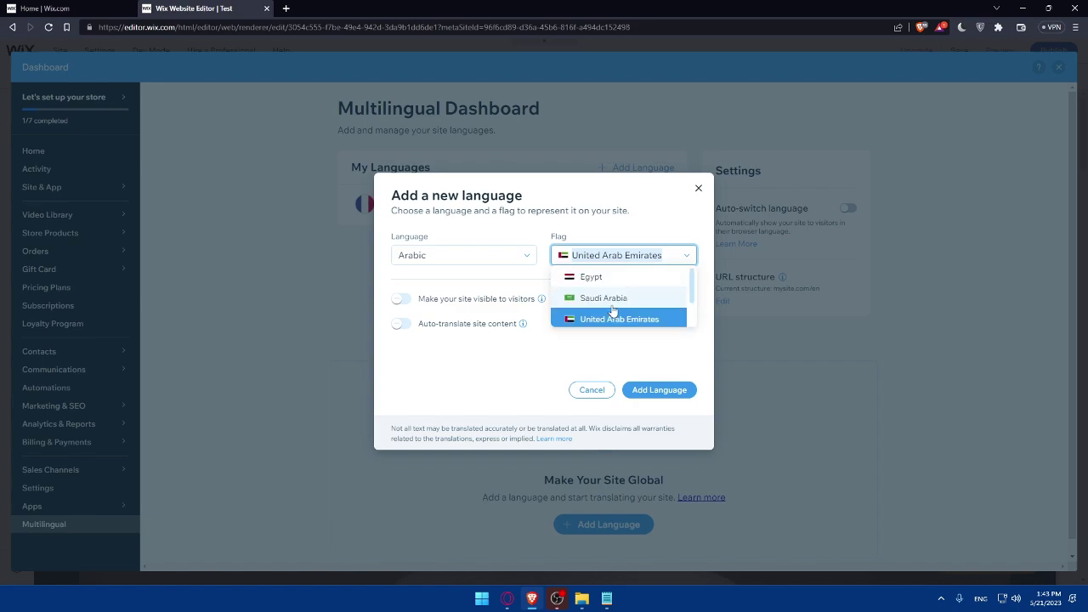
left_click(617, 279)
left_click(631, 260)
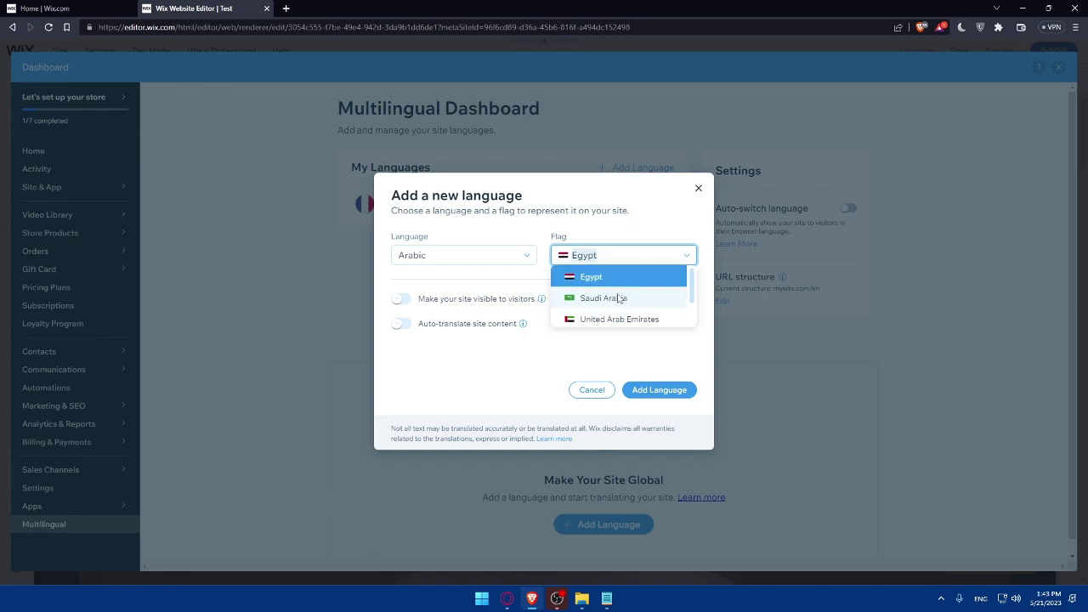
left_click(619, 298)
left_click(639, 260)
scroll(634, 302, "down", 1)
scroll(629, 292, "up", 1)
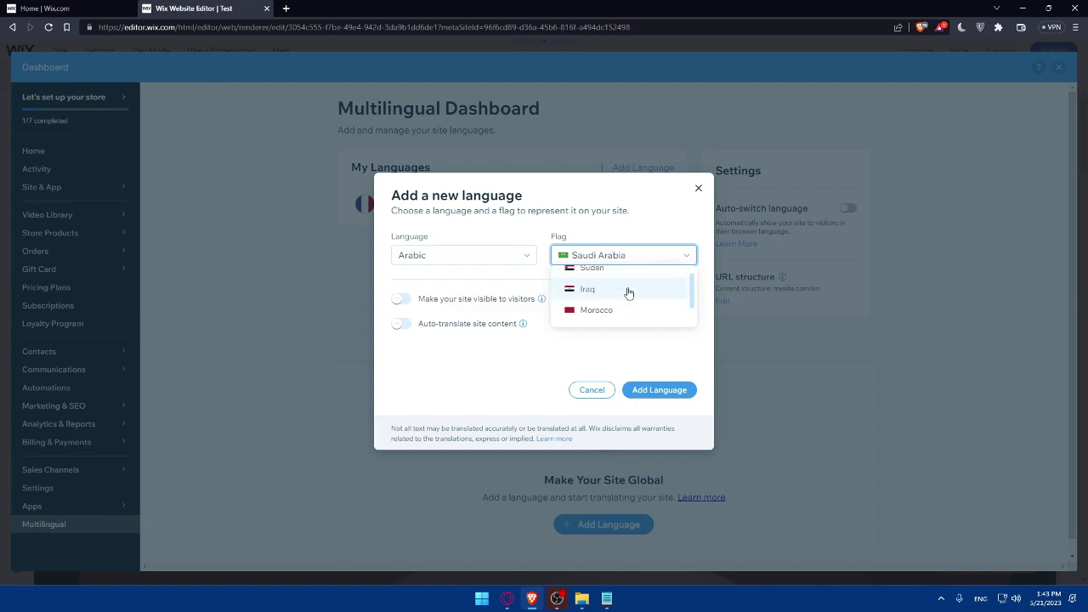
left_click(608, 311)
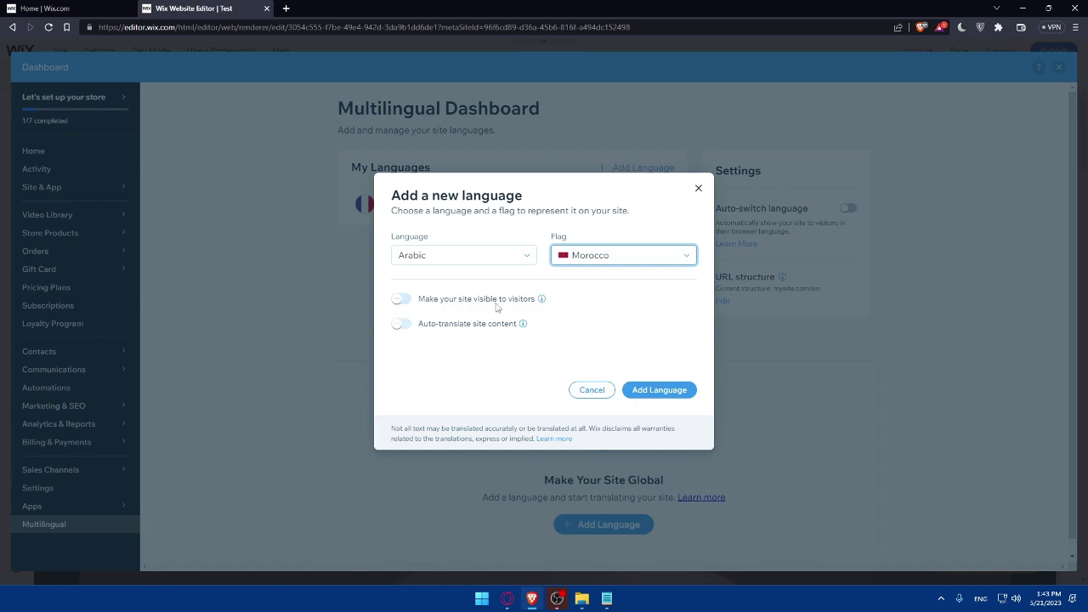
Make Arabic visible to visitors with auto-translate off, and add it.
left_click(397, 301)
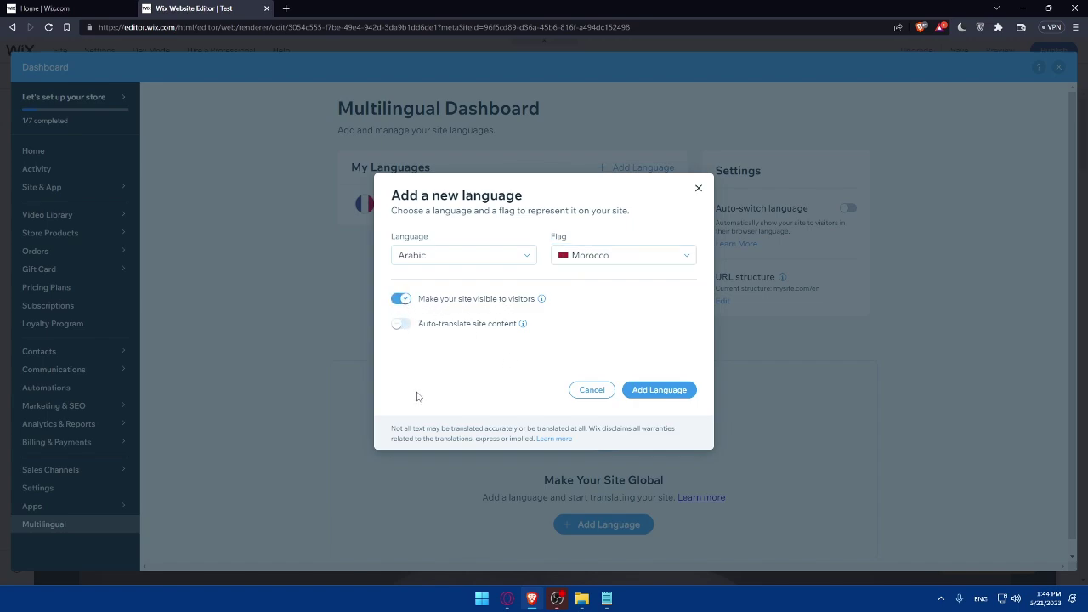
left_click(402, 324)
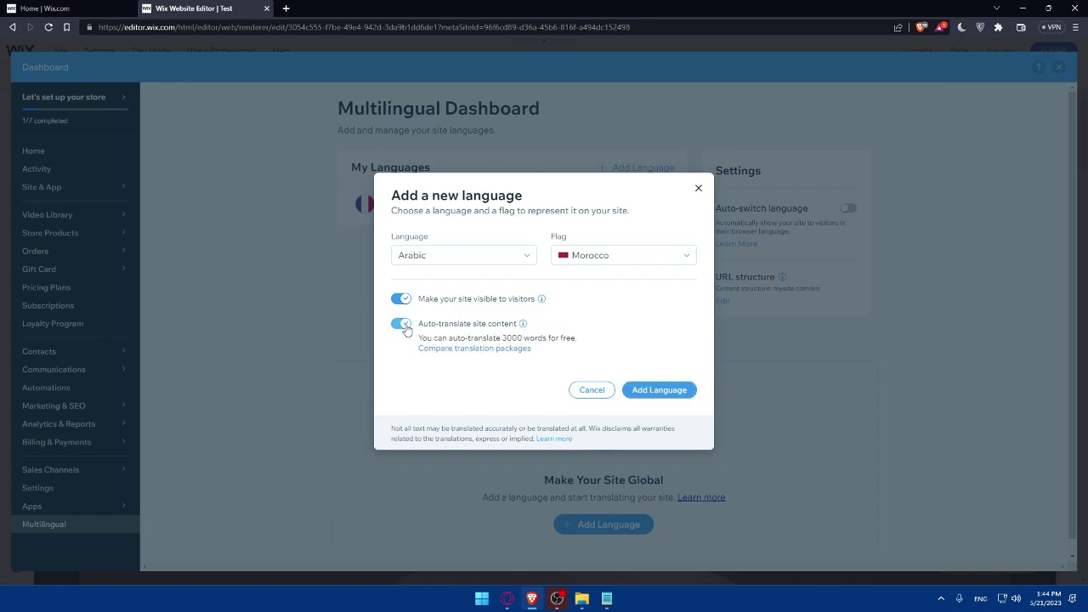
left_click(402, 324)
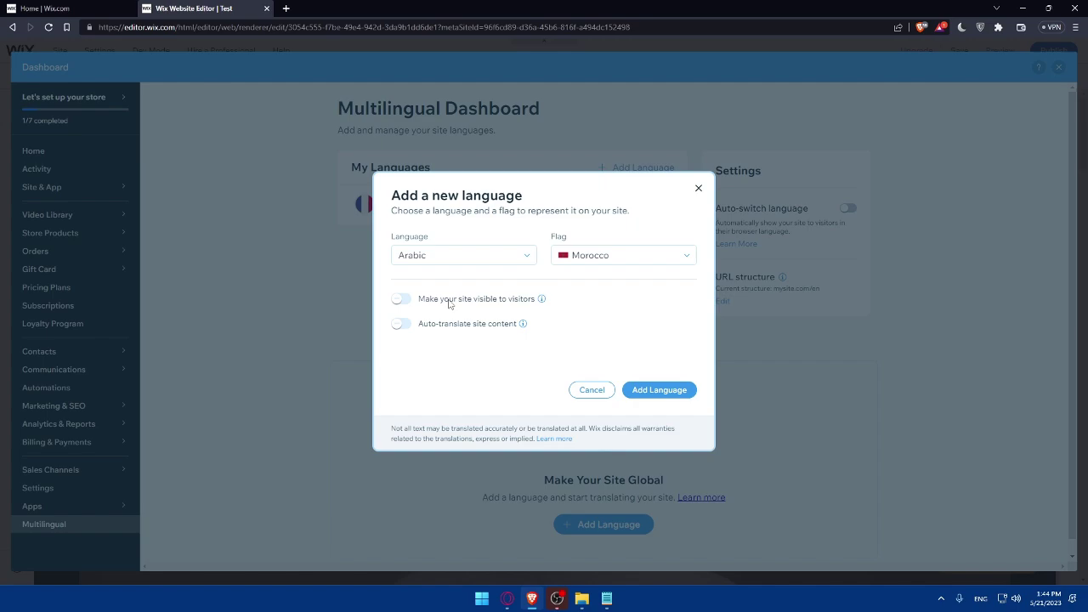
left_click(403, 299)
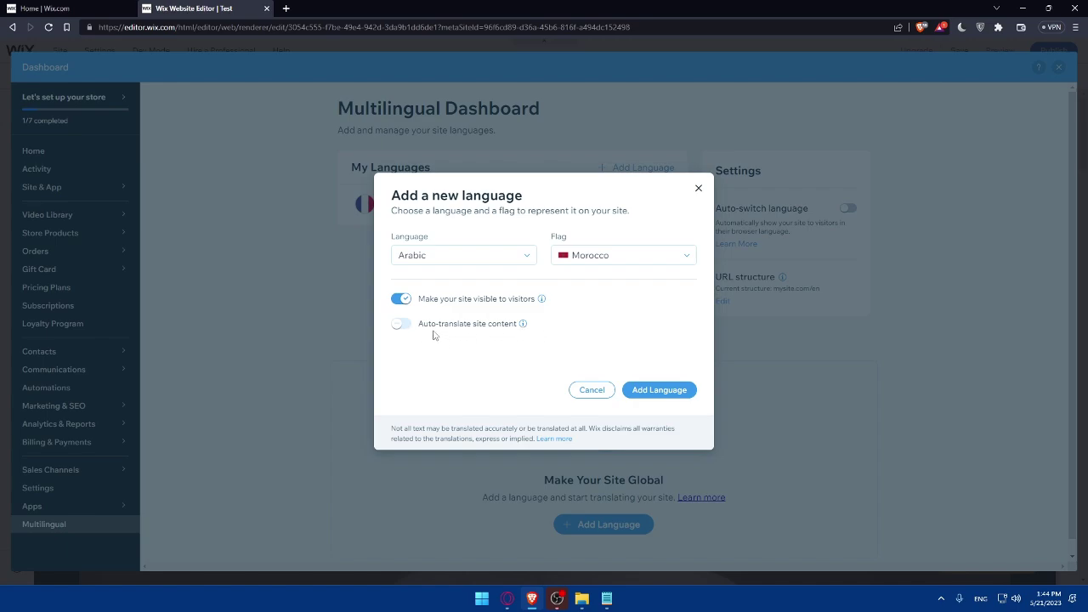
left_click(646, 389)
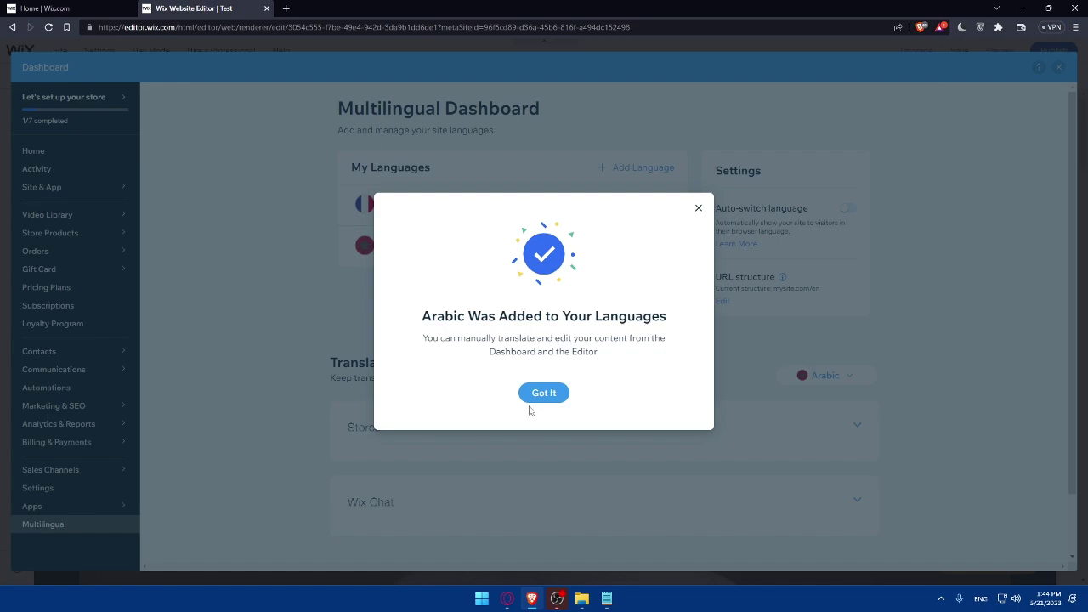
Dismiss the Arabic-added confirmation and close an unused new-language form.
left_click(552, 393)
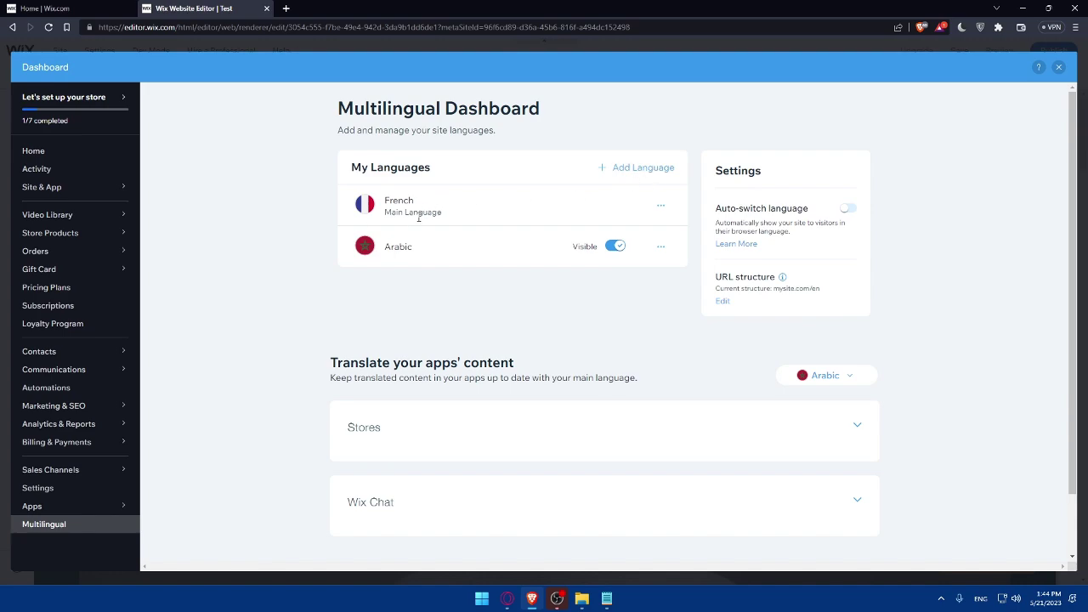
left_click(638, 170)
left_click(699, 209)
Review the Arabic and French language options, then reopen the new-language form.
left_click(661, 247)
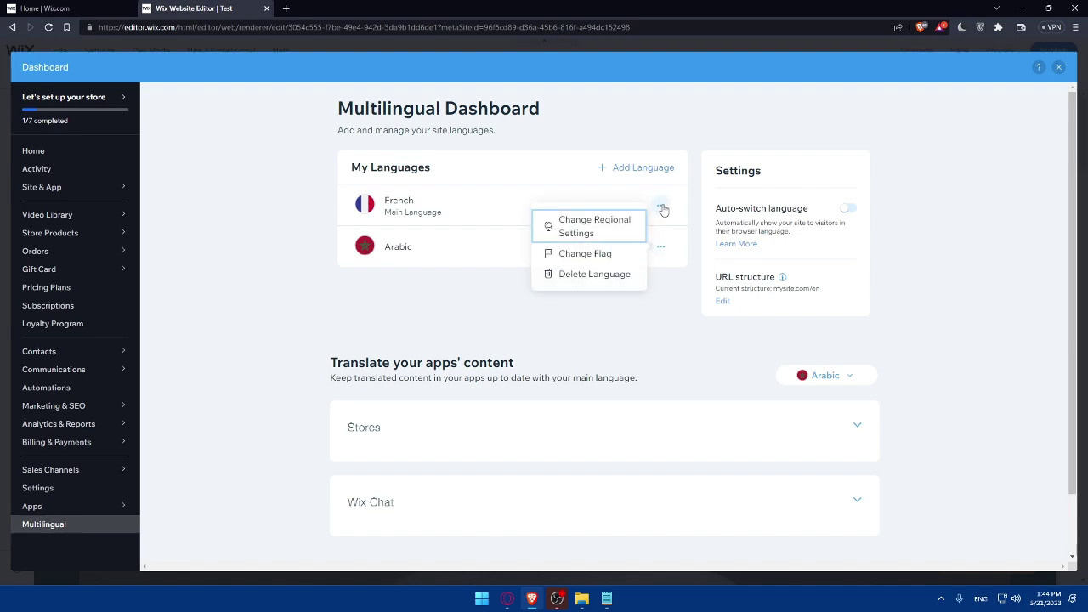
left_click(662, 207)
left_click(511, 308)
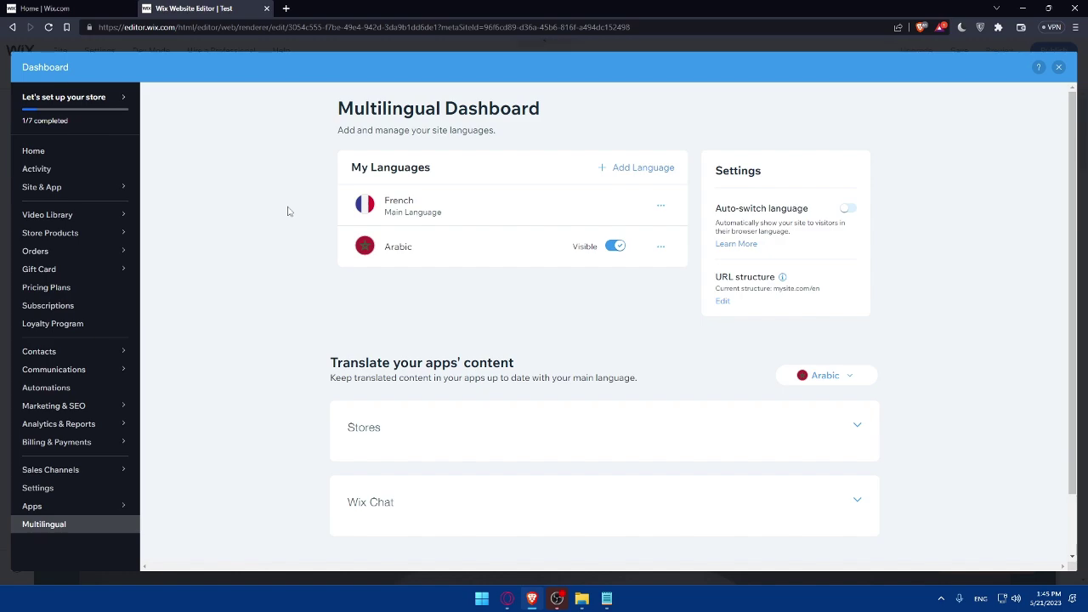
left_click(646, 169)
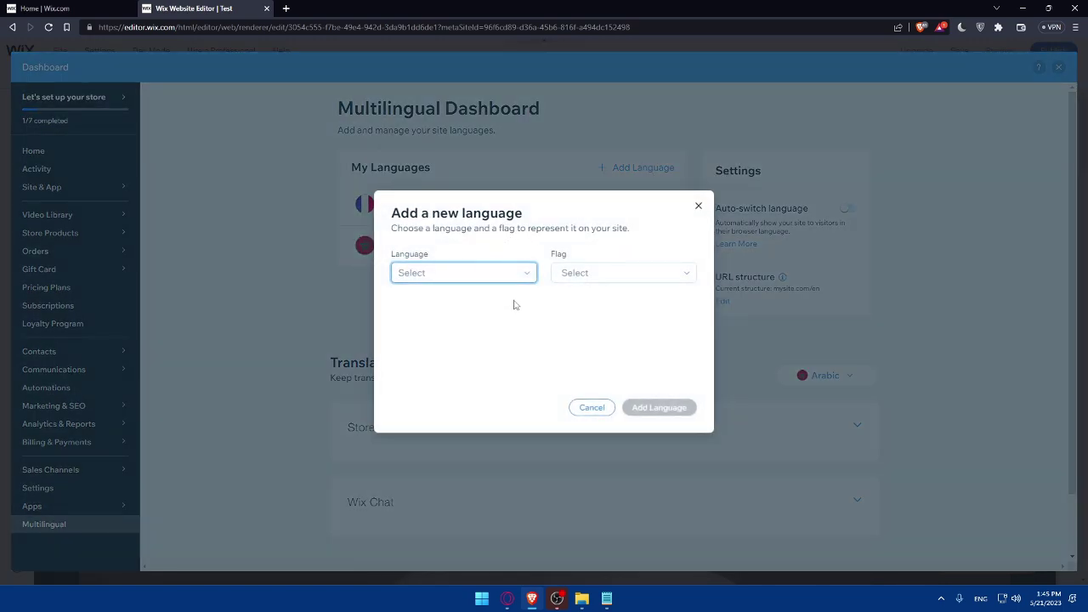
Browse the language list without choosing, then cancel the new-language form.
left_click(523, 274)
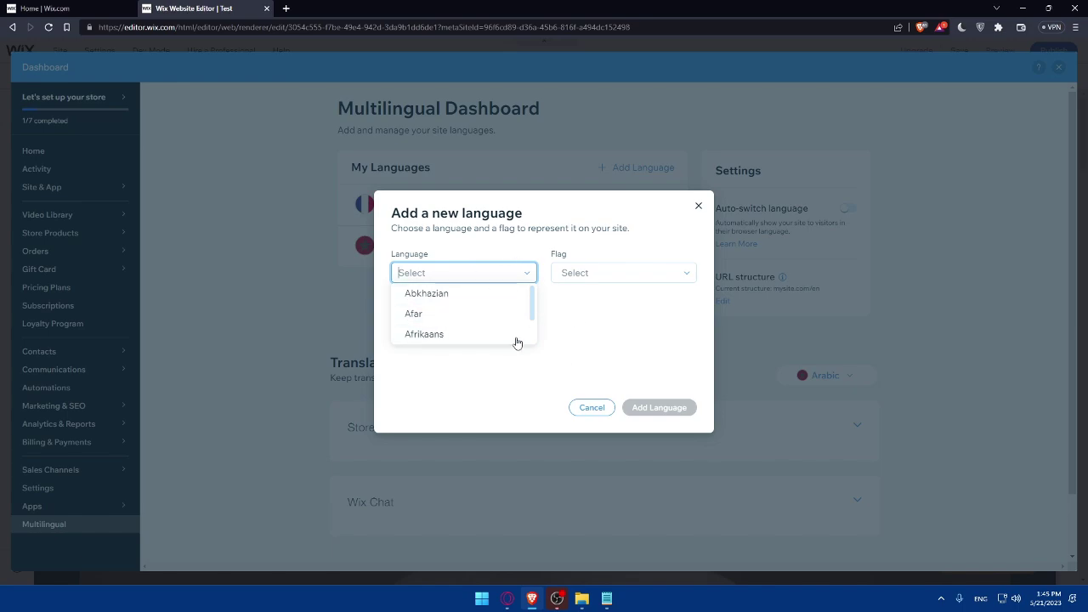
left_click(537, 293)
left_click(590, 407)
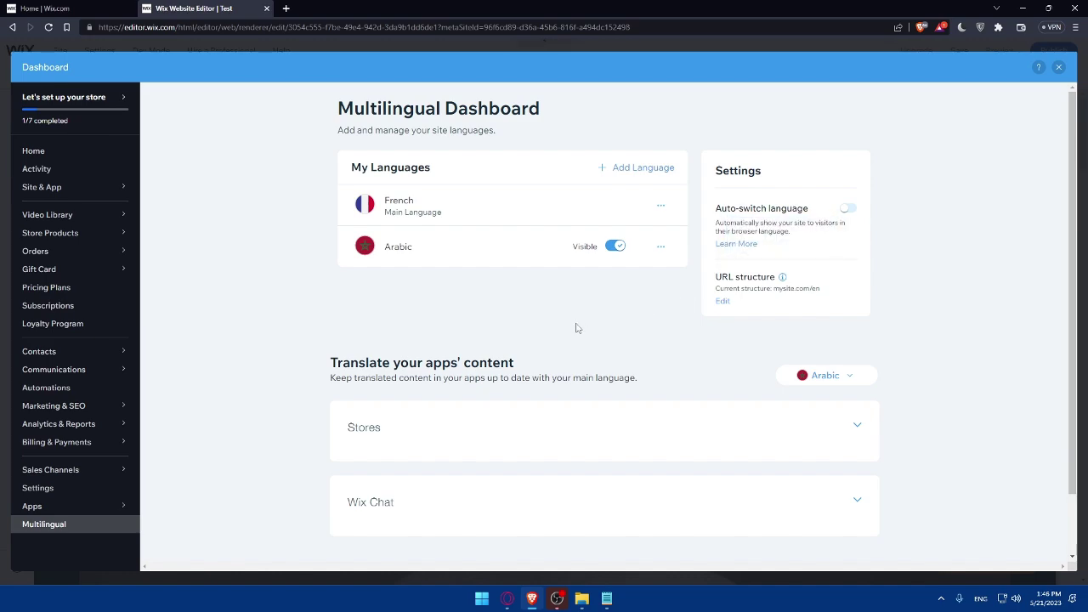
Close the Multilingual Dashboard and select the site header with the language menu.
scroll(575, 329, "down", 1)
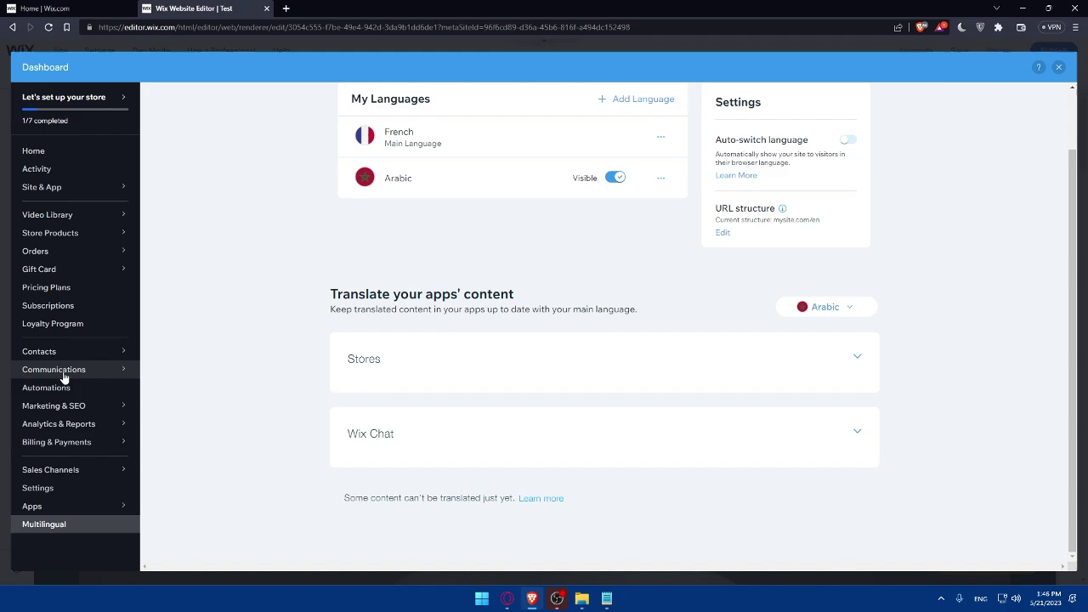
left_click(1058, 66)
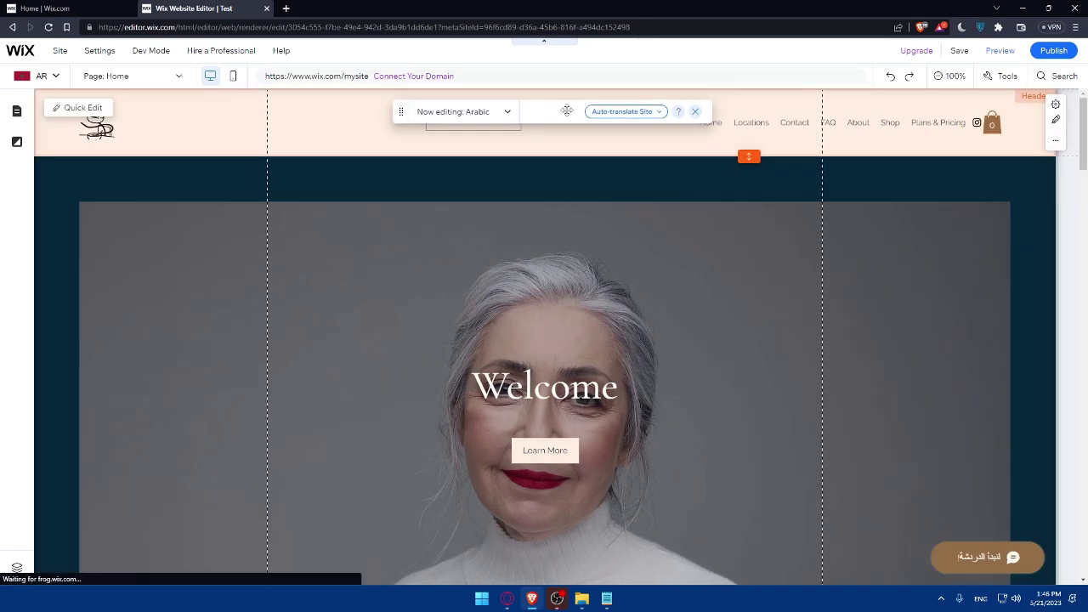
left_click(487, 116)
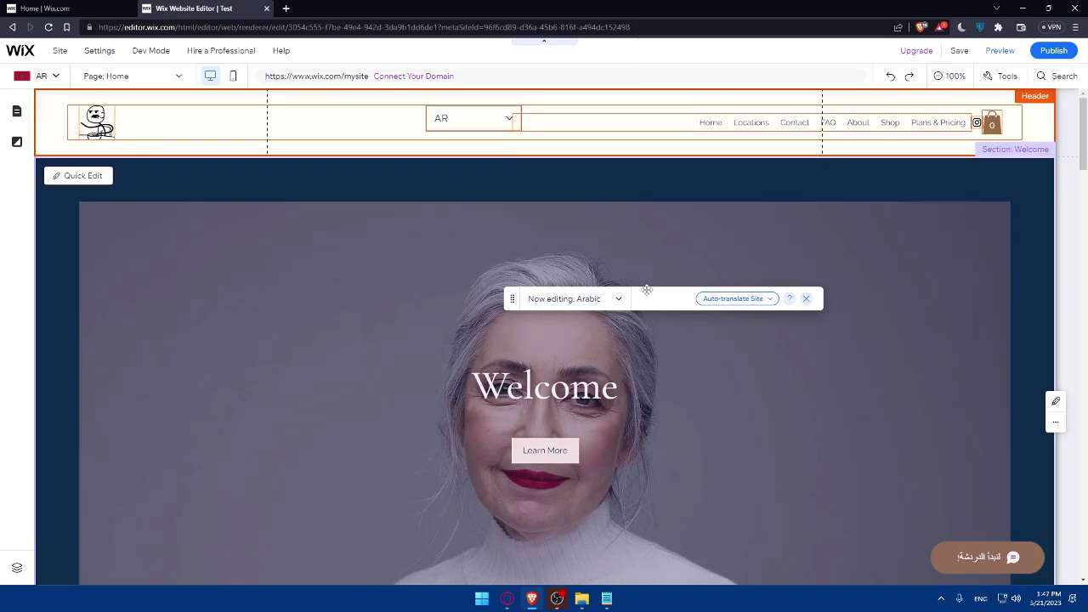
Move the translation bar aside and switch to editing the French version.
left_click_drag(653, 293, 485, 186)
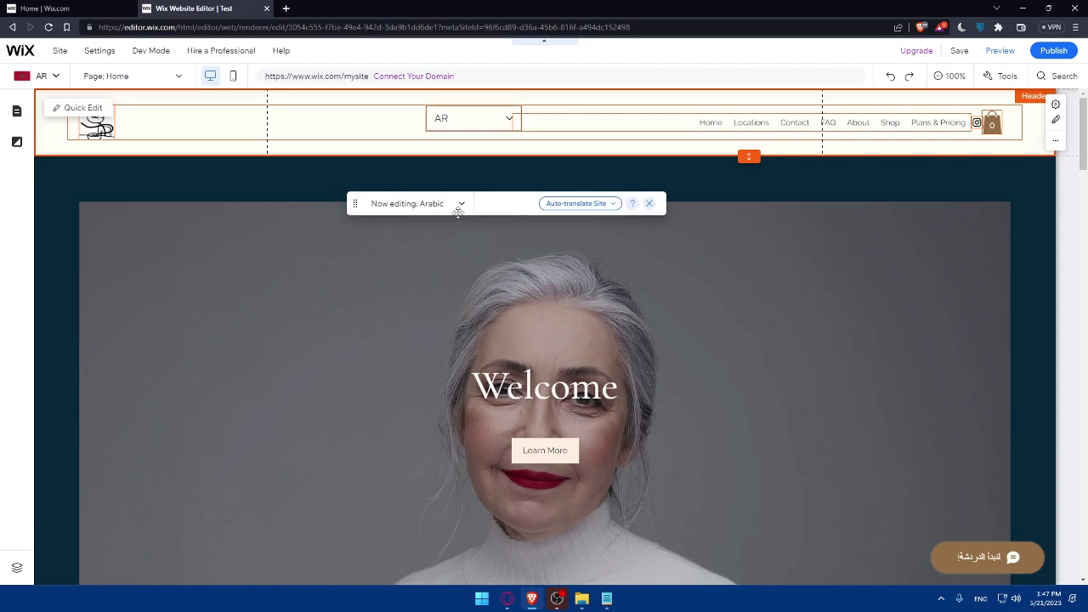
left_click(458, 211)
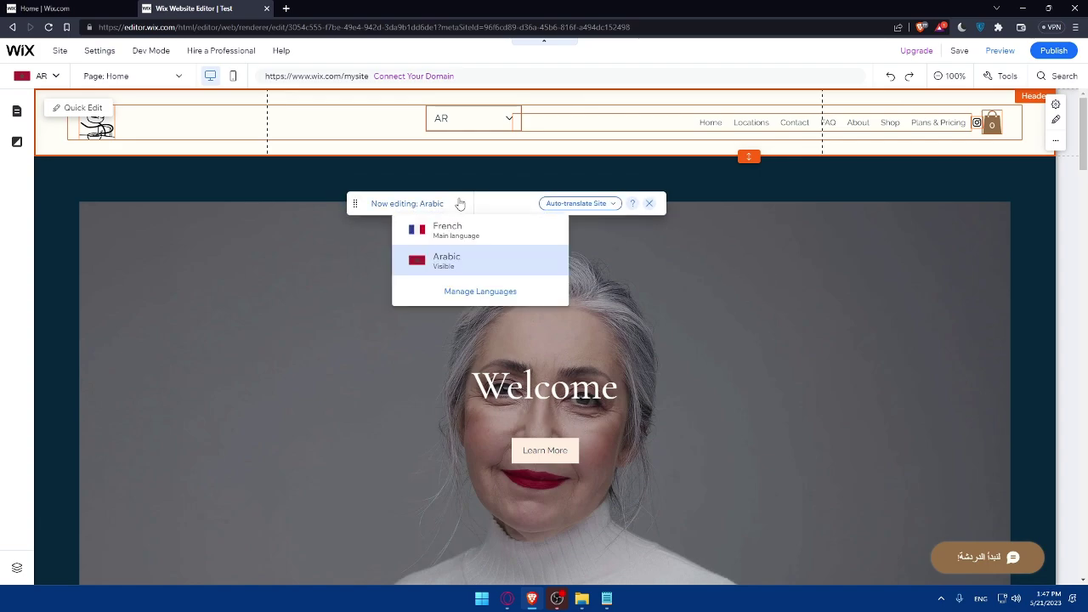
left_click(465, 231)
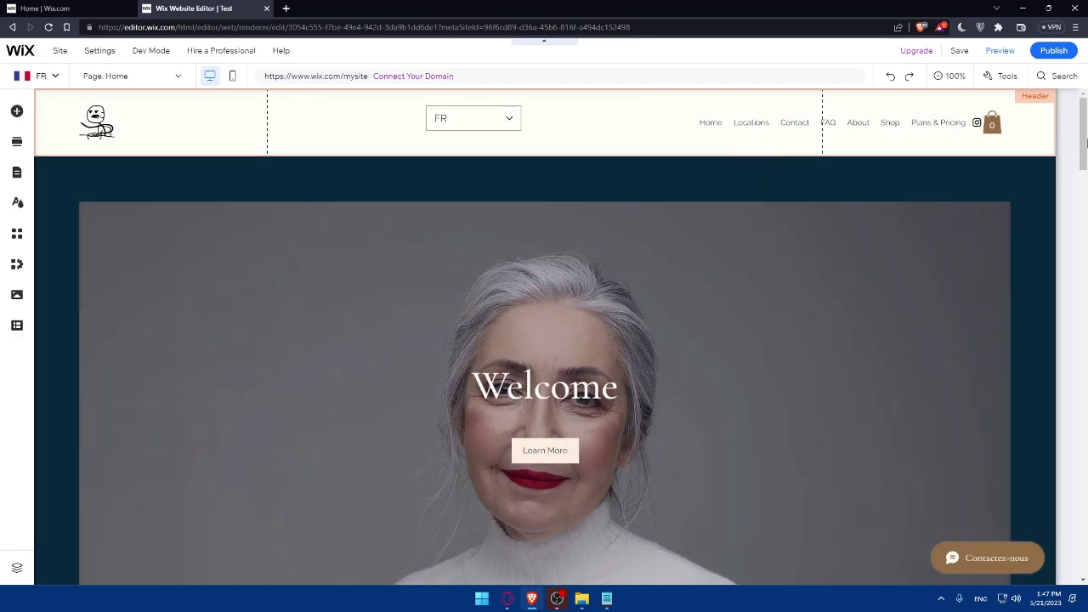
left_click_drag(1082, 166, 1084, 396)
scroll(1049, 488, "down", 1)
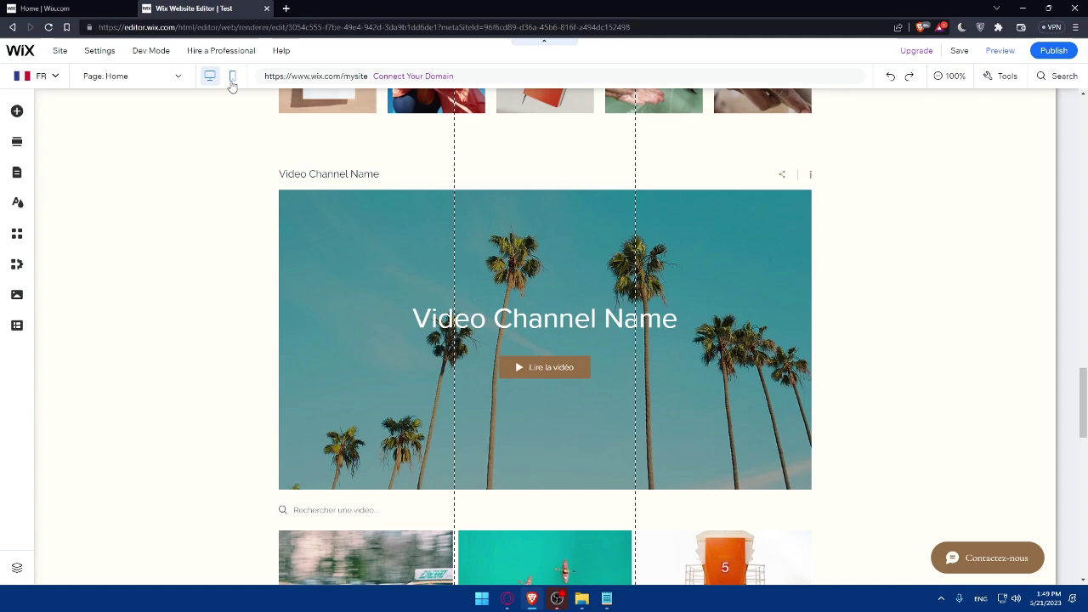
Switch to the mobile layout and scroll through the French Home page.
left_click(233, 78)
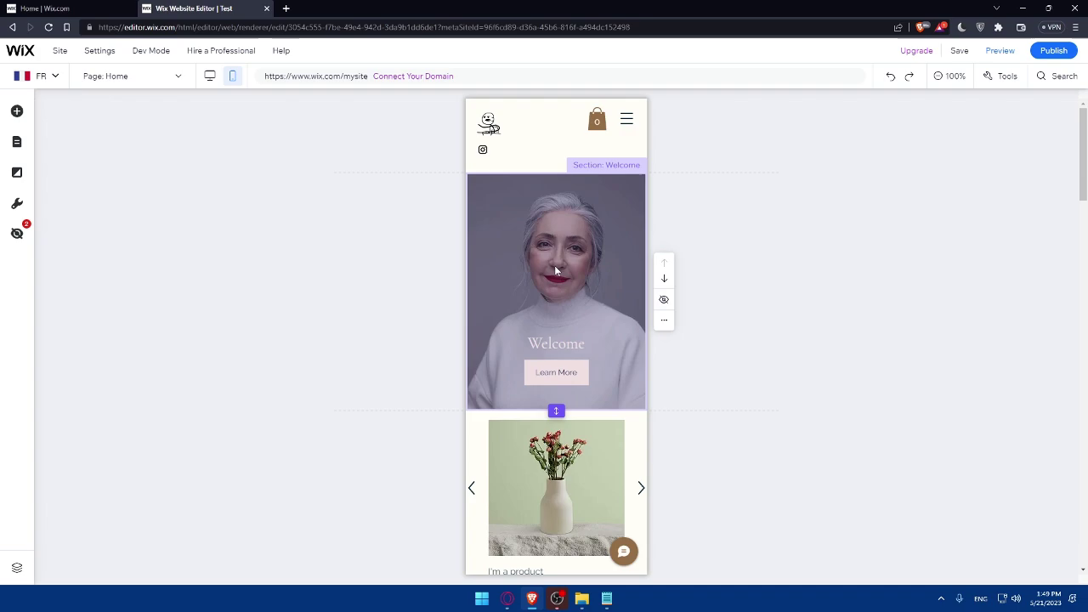
scroll(555, 255, "down", 1)
scroll(557, 244, "up", 1)
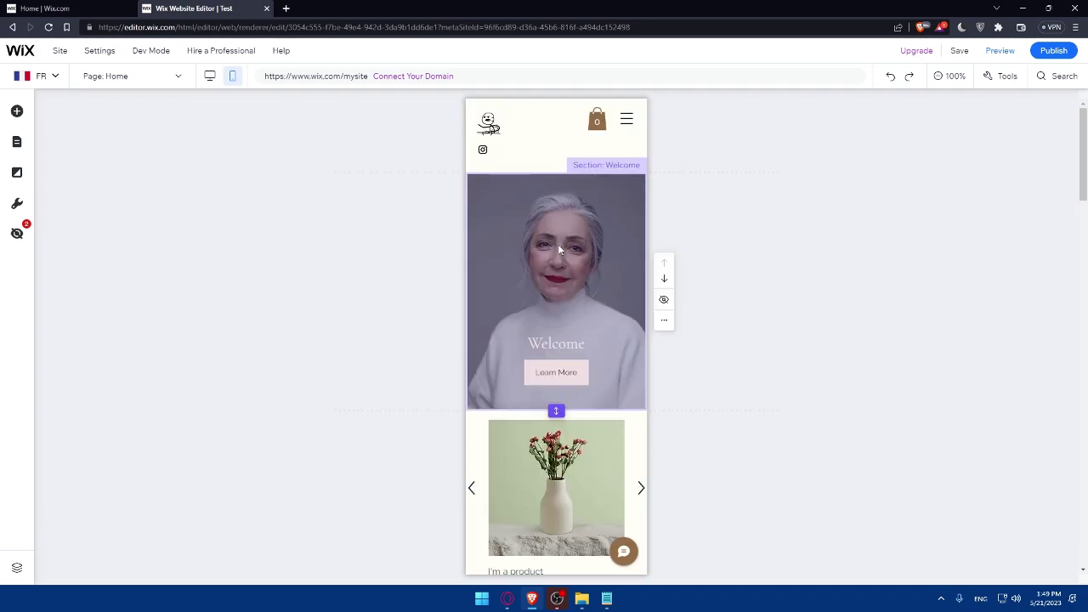